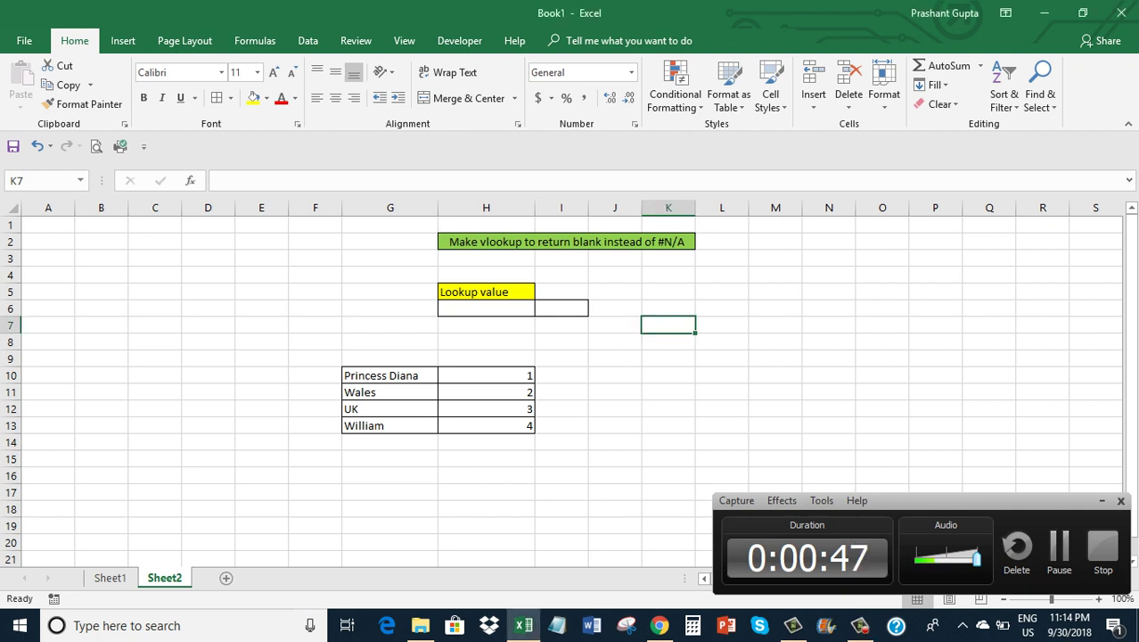
Enter =Vlookup(H6,G9:H13,2,False) in I6 to look up H6 in G9:H13 with exact match.
click(561, 307)
click(485, 307)
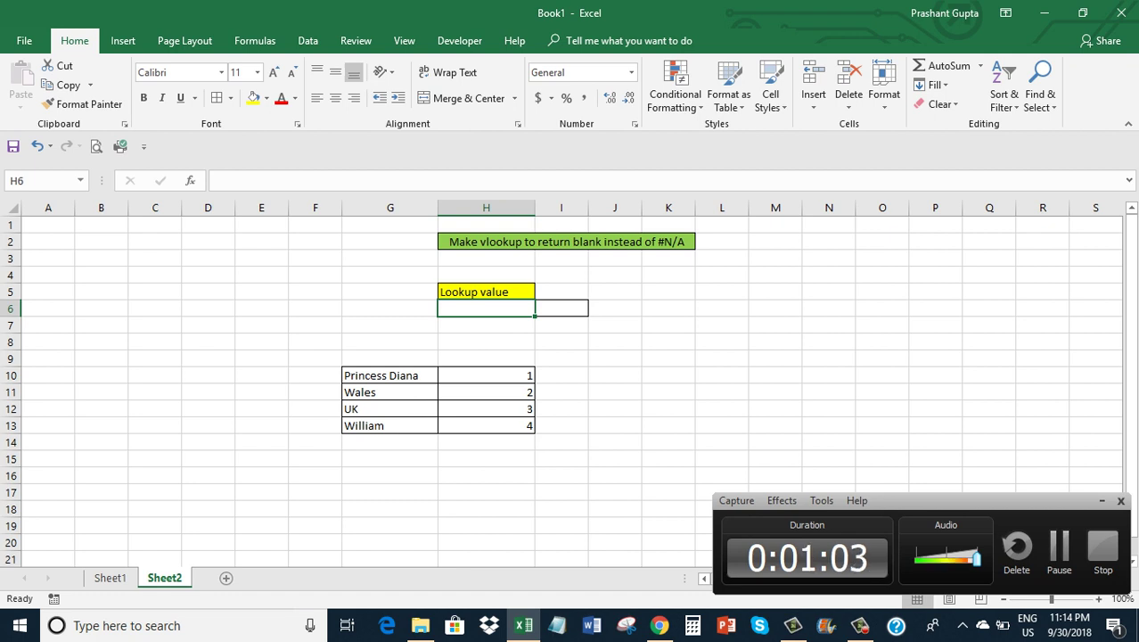
click(562, 307)
key(F2)
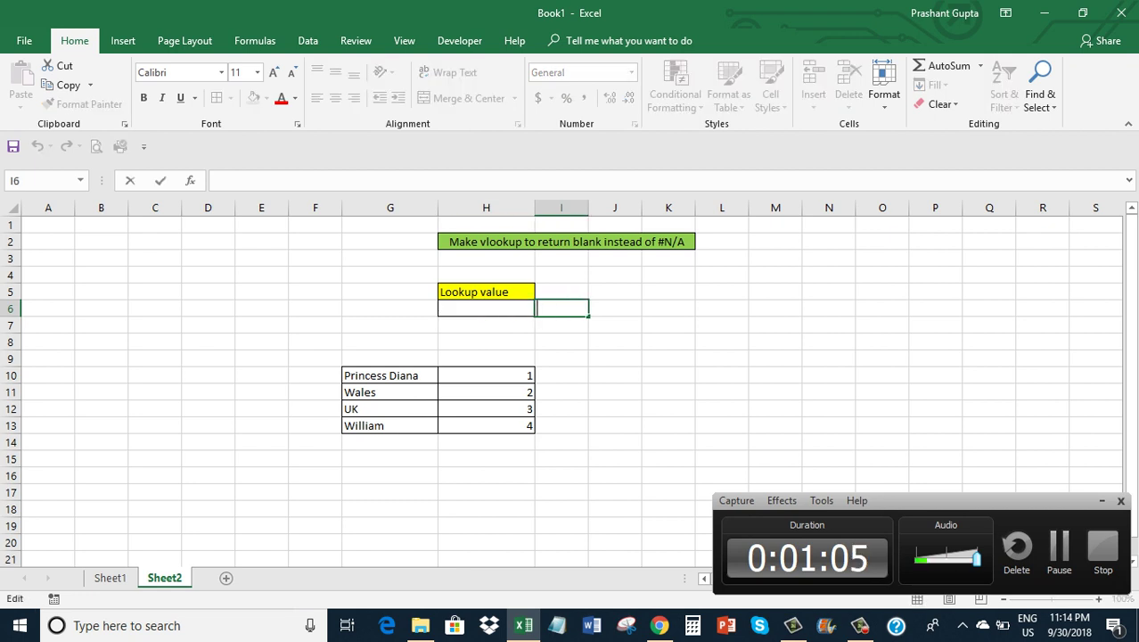
text(=Vl)
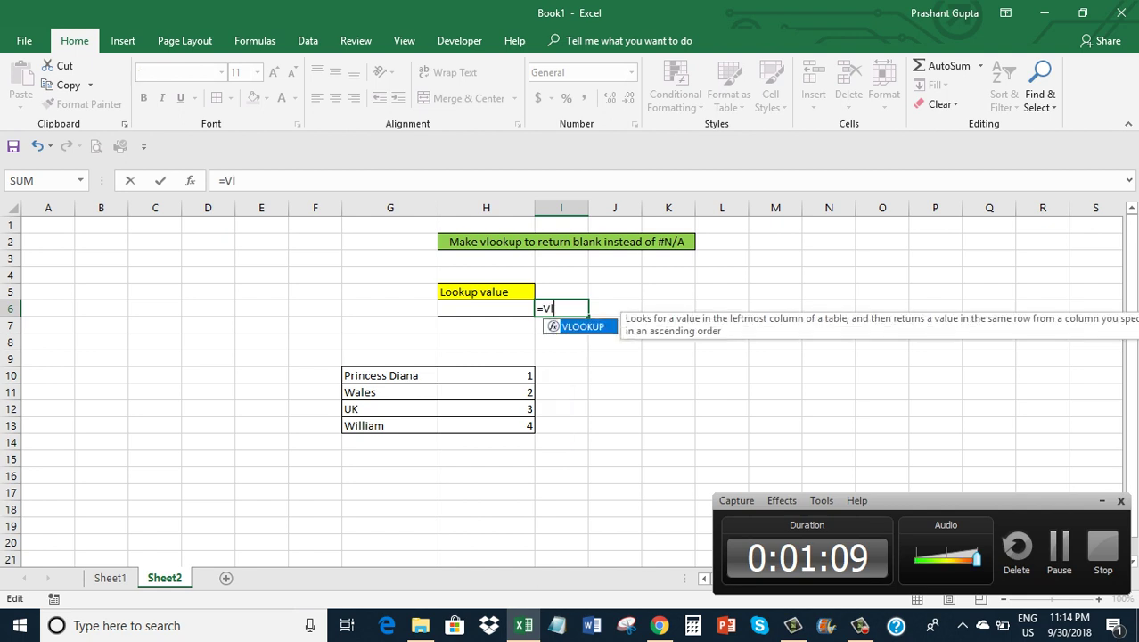
text(ookup()
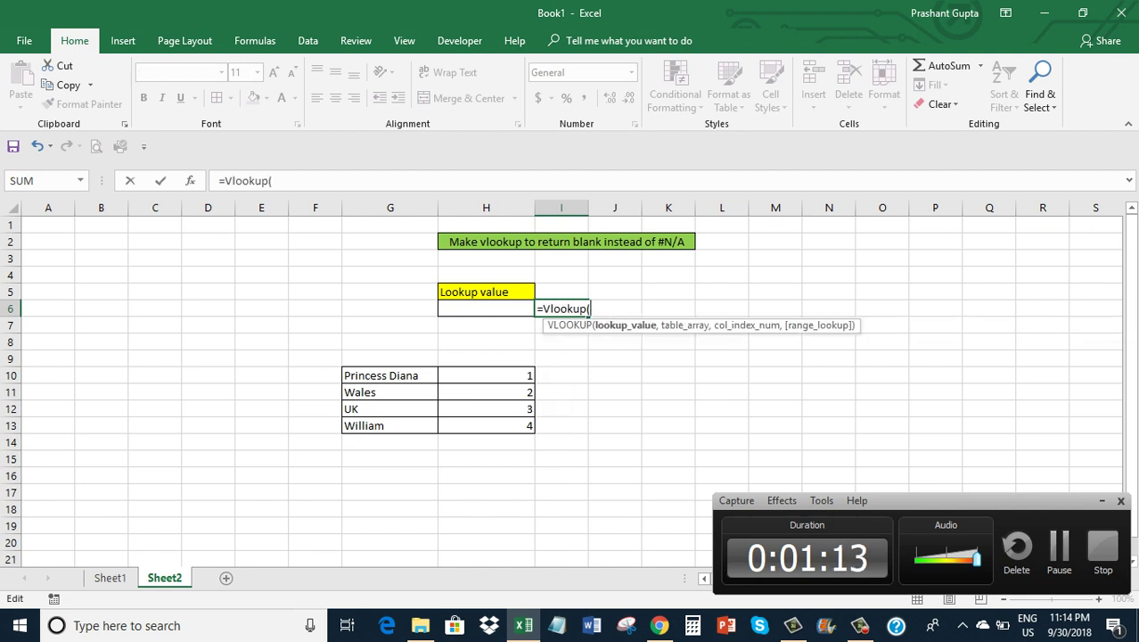
text(H6,)
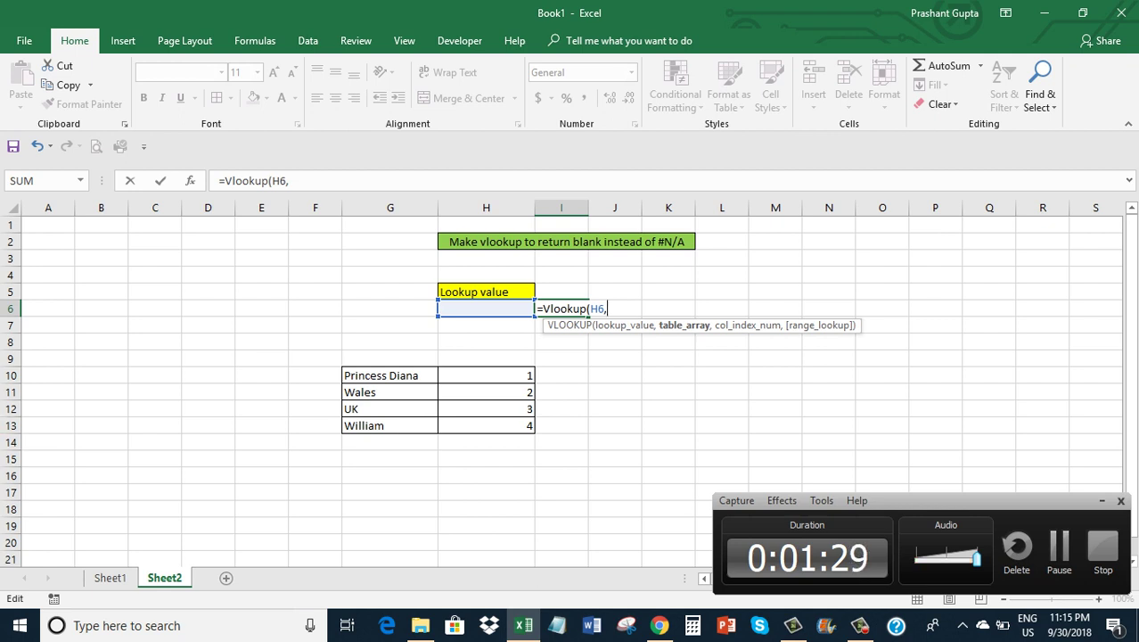
text(G9)
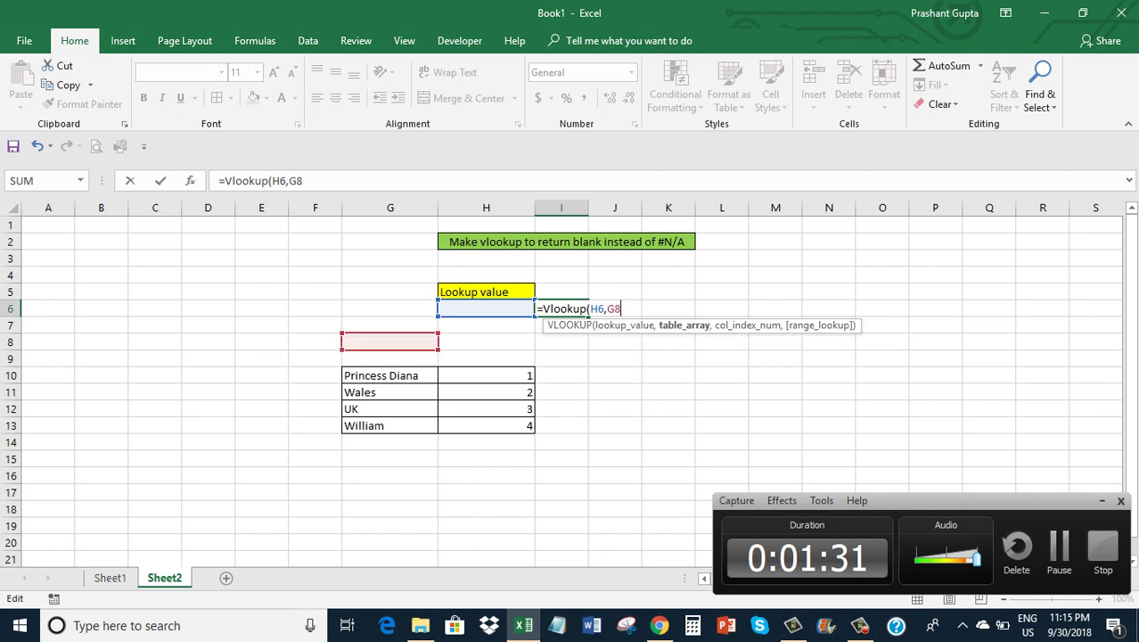
key(BackSpace)
text(9:G)
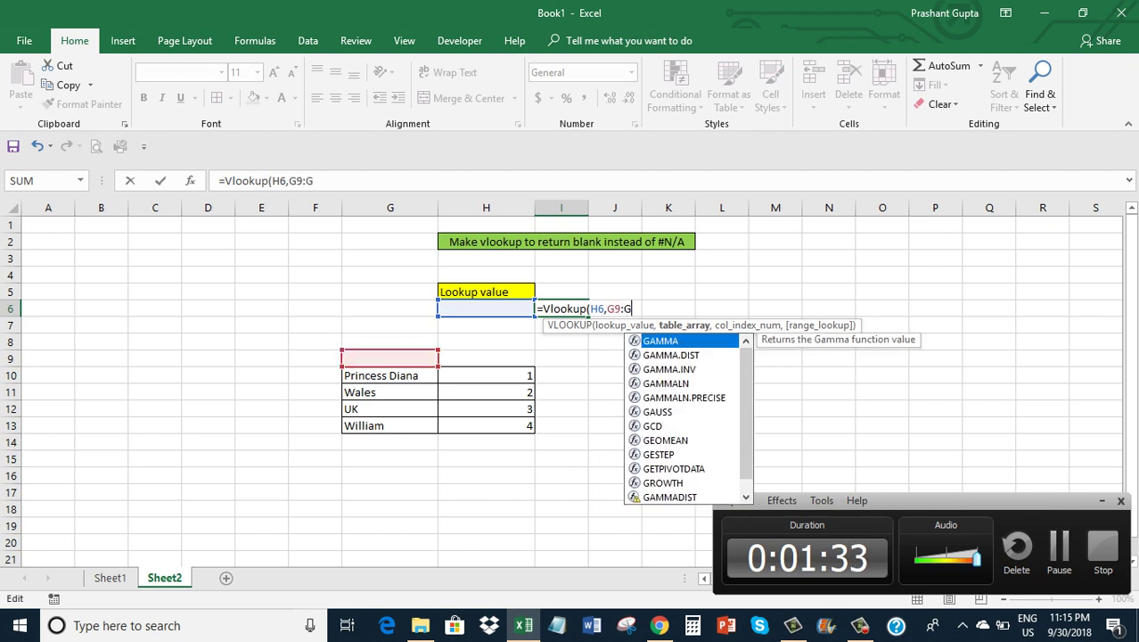
key(BackSpace)
text(H1)
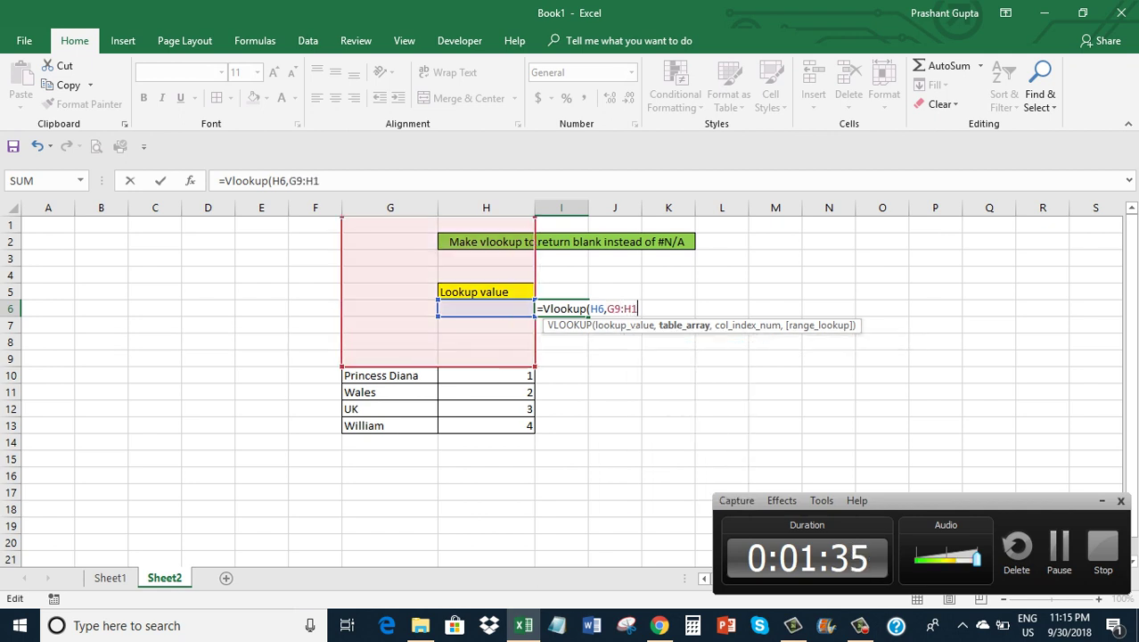
text(3,)
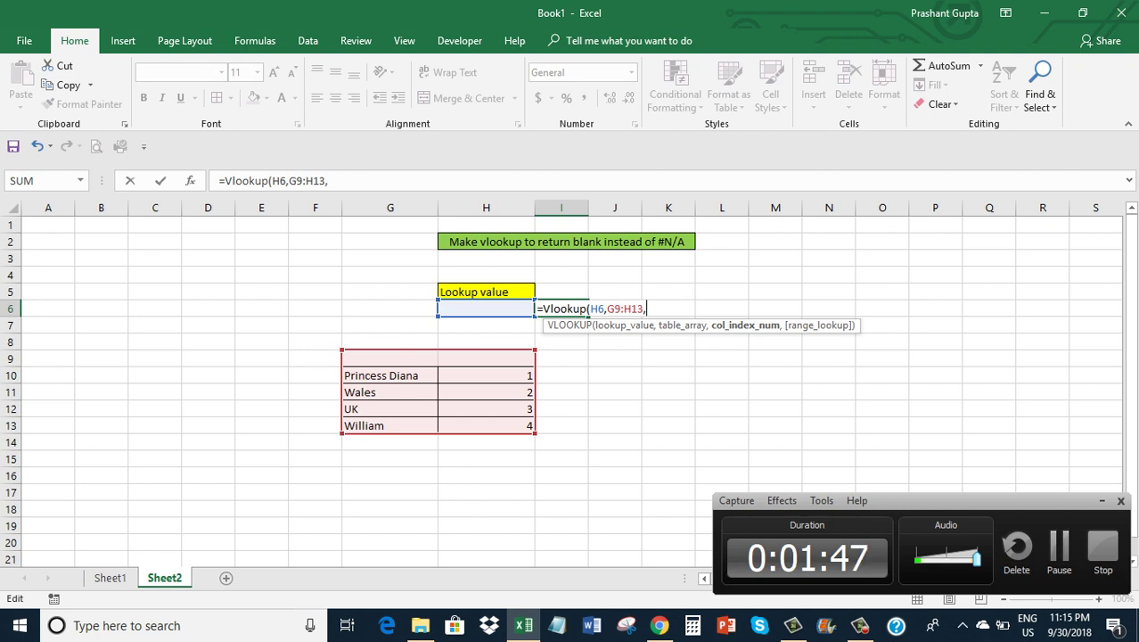
text(2,Fal)
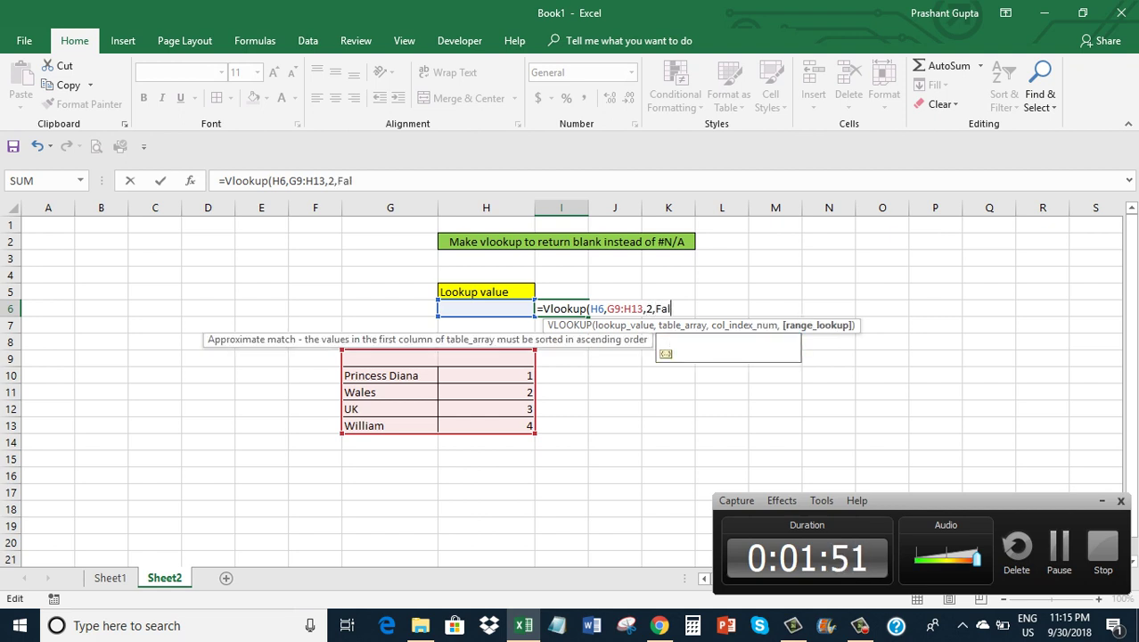
text(se))
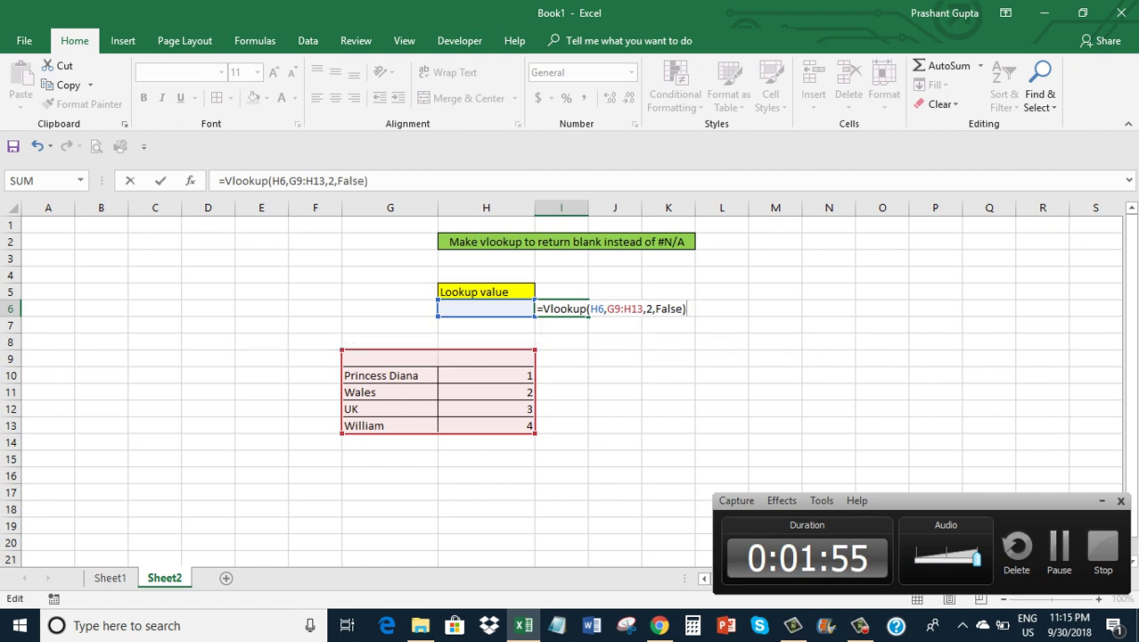
key(Return)
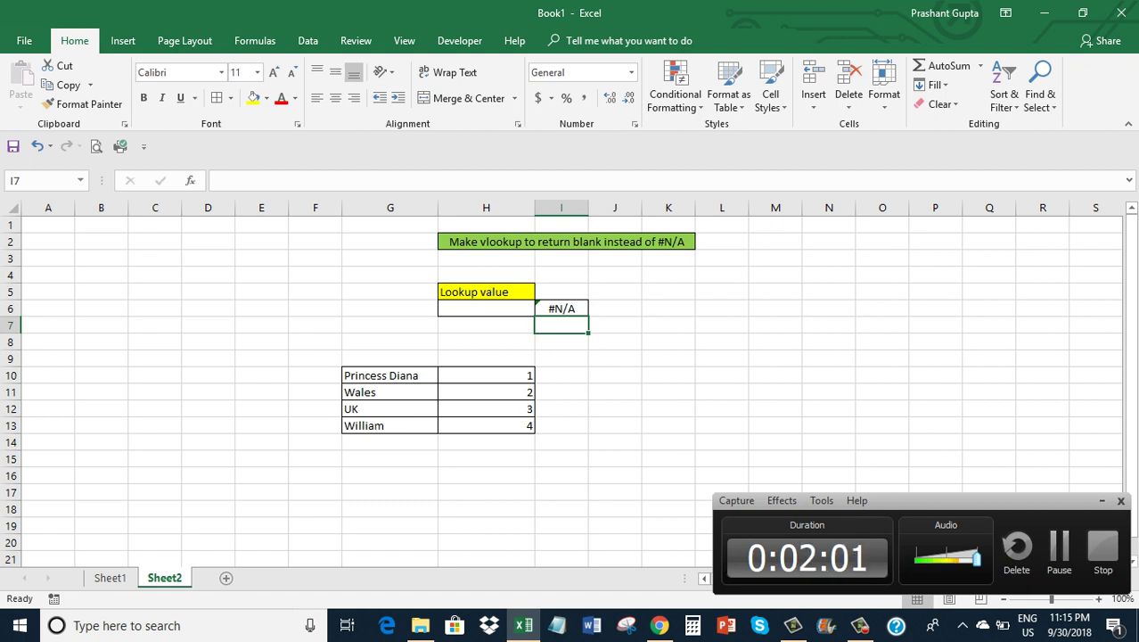
Set lookup value H6 to UK so I6 returns 3.
click(486, 308)
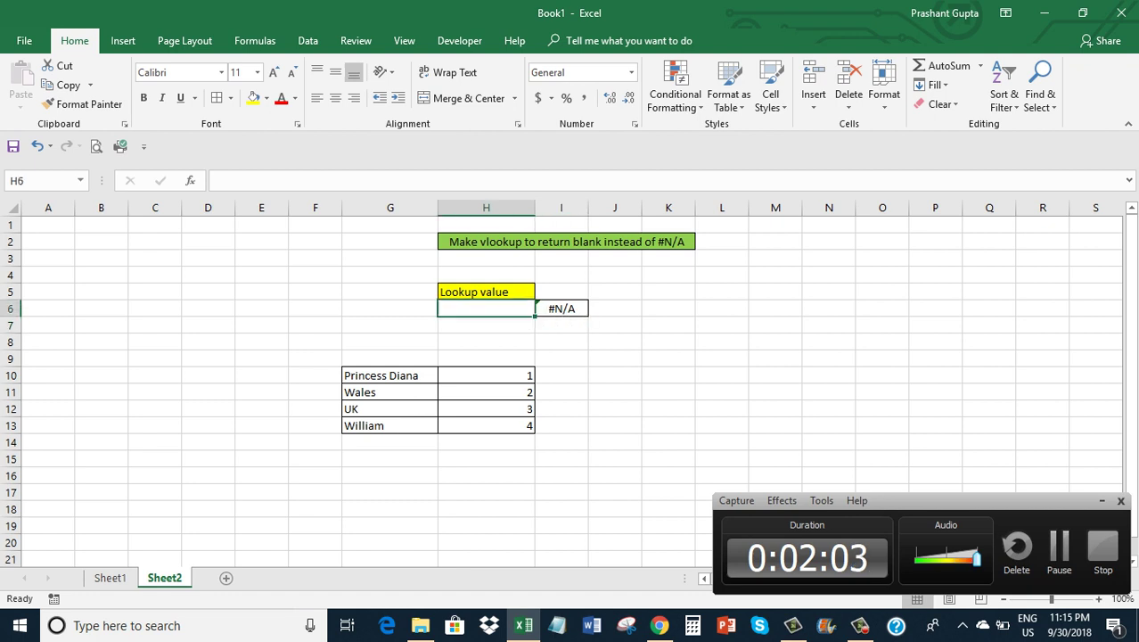
text(UK)
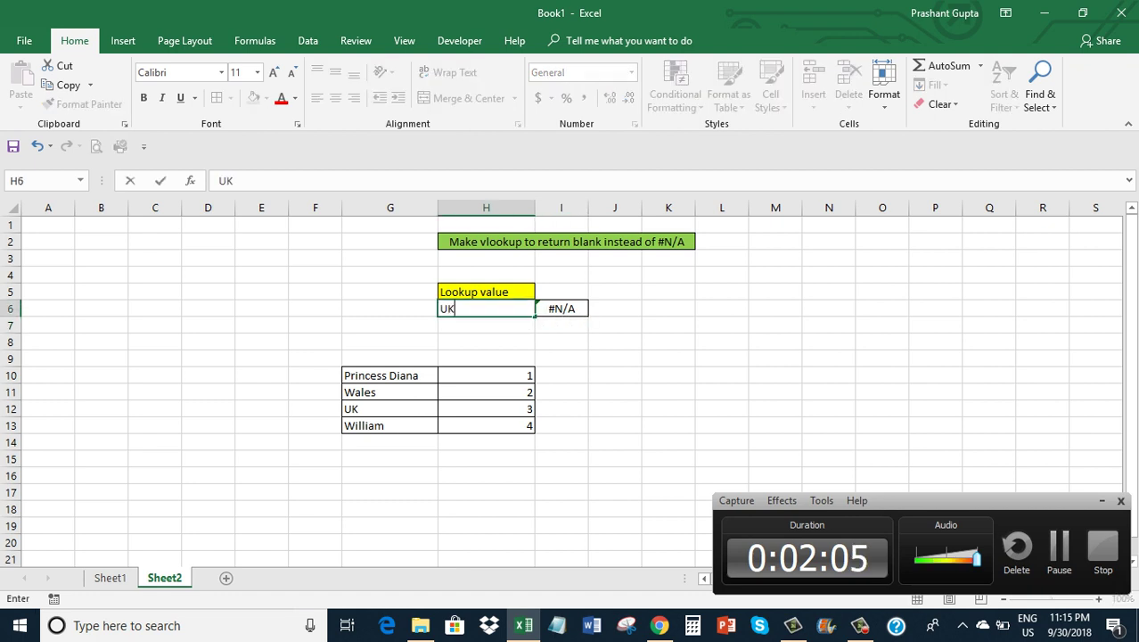
key(Return)
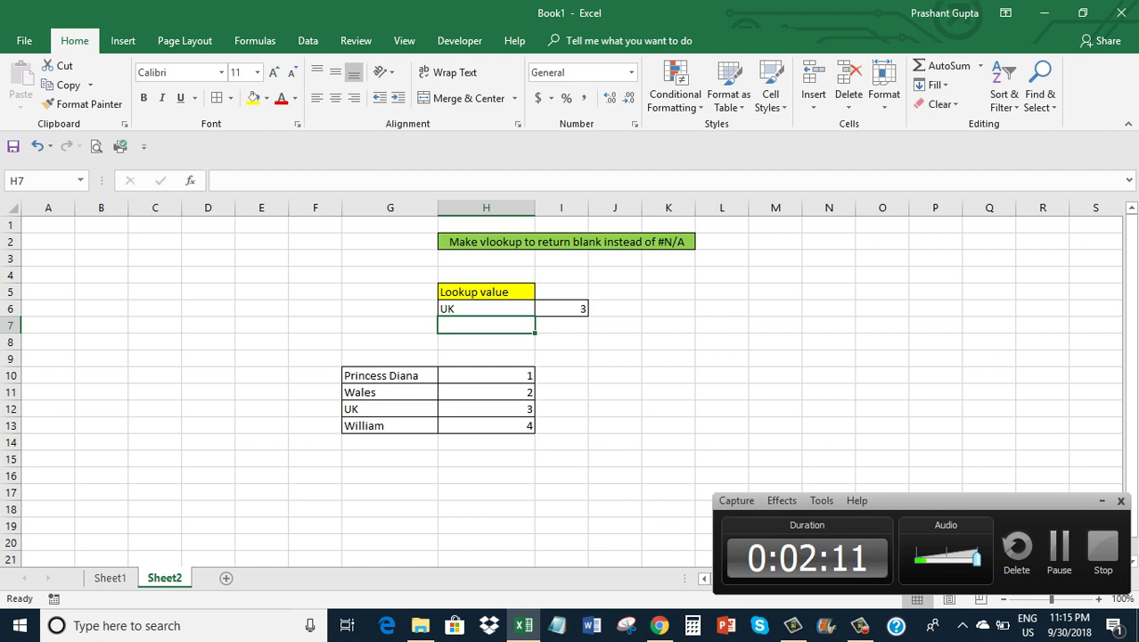
Replace H6 with CIA, an unlisted name, so I6 shows #N/A.
click(485, 308)
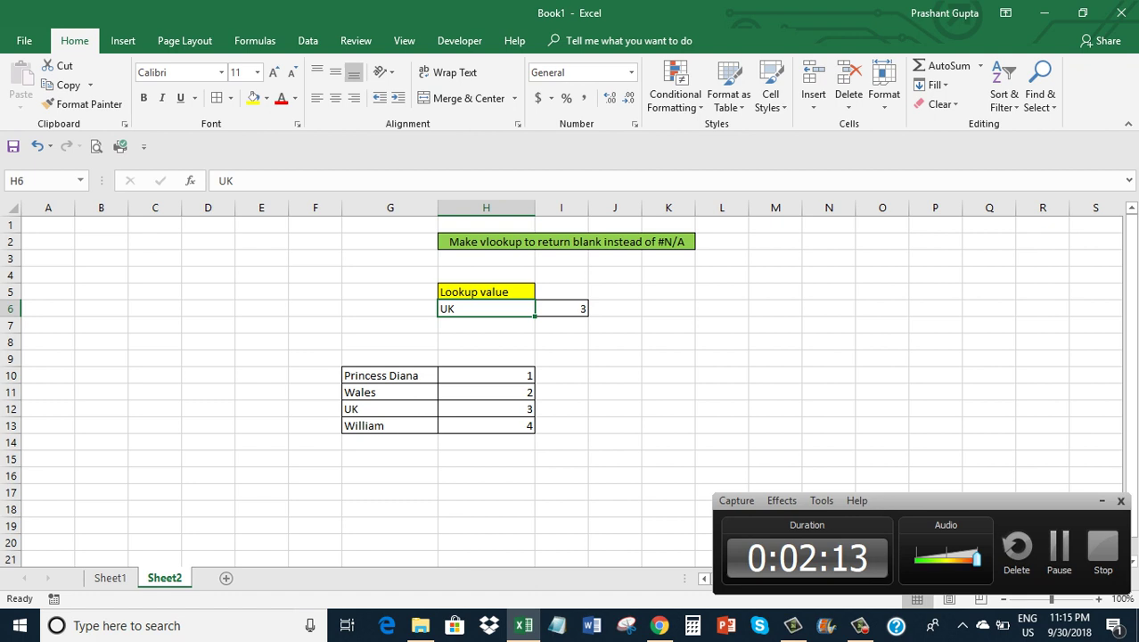
key(BackSpace)
text(CIA)
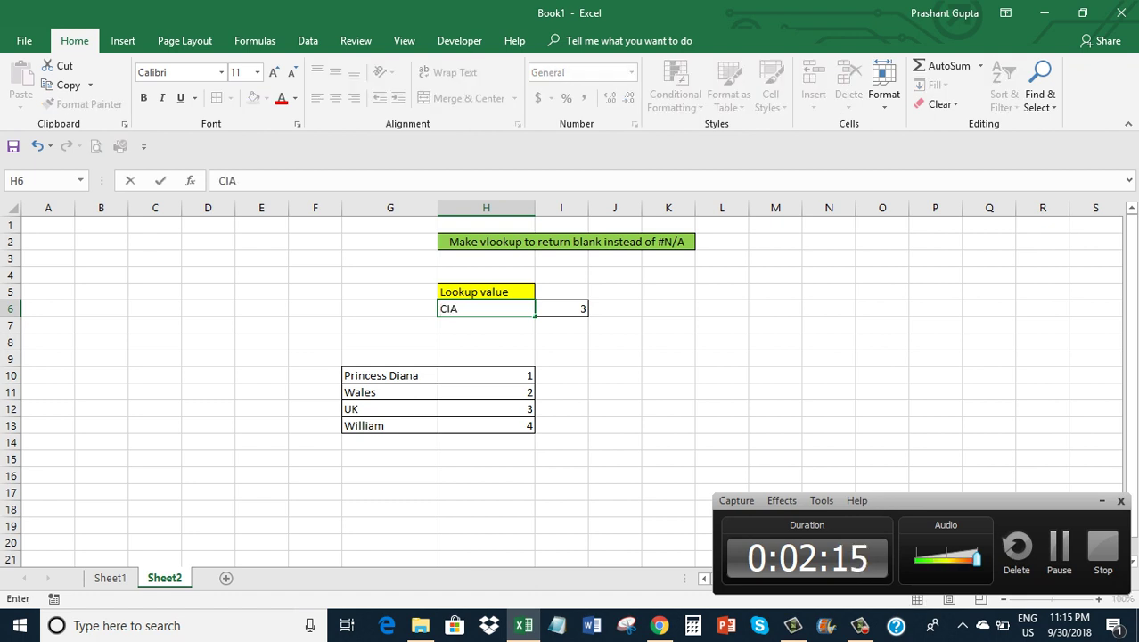
click(668, 392)
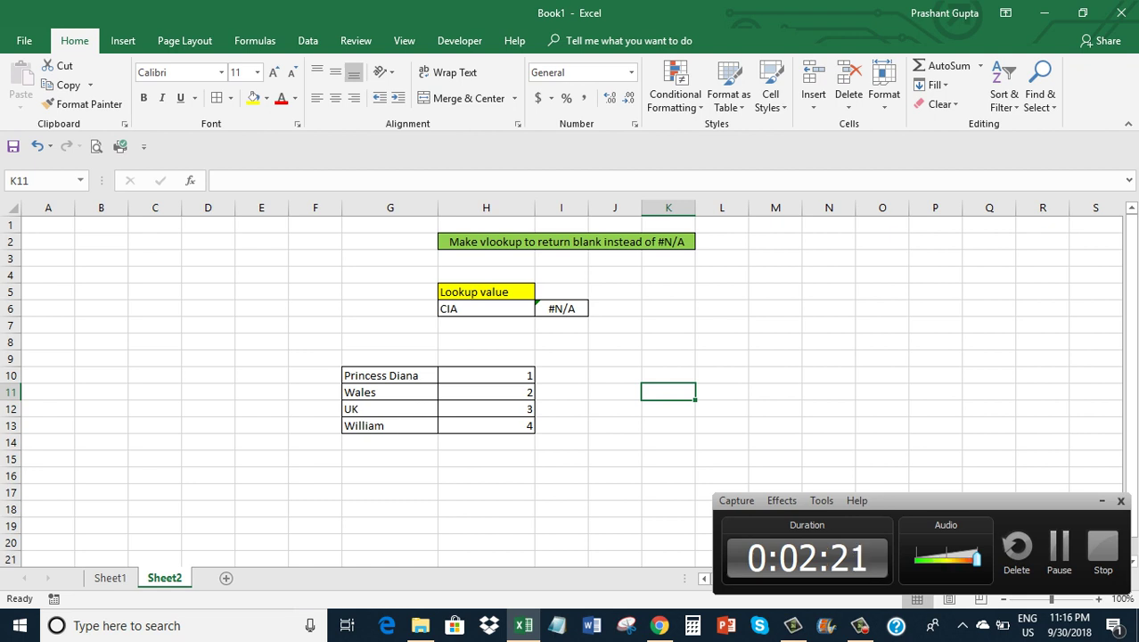
Rewrite I6 as =IFERROR(VLOOKUP(H6,G9:H13,2,FALSE),"") so CIA shows blank.
click(540, 308)
double_click(540, 308)
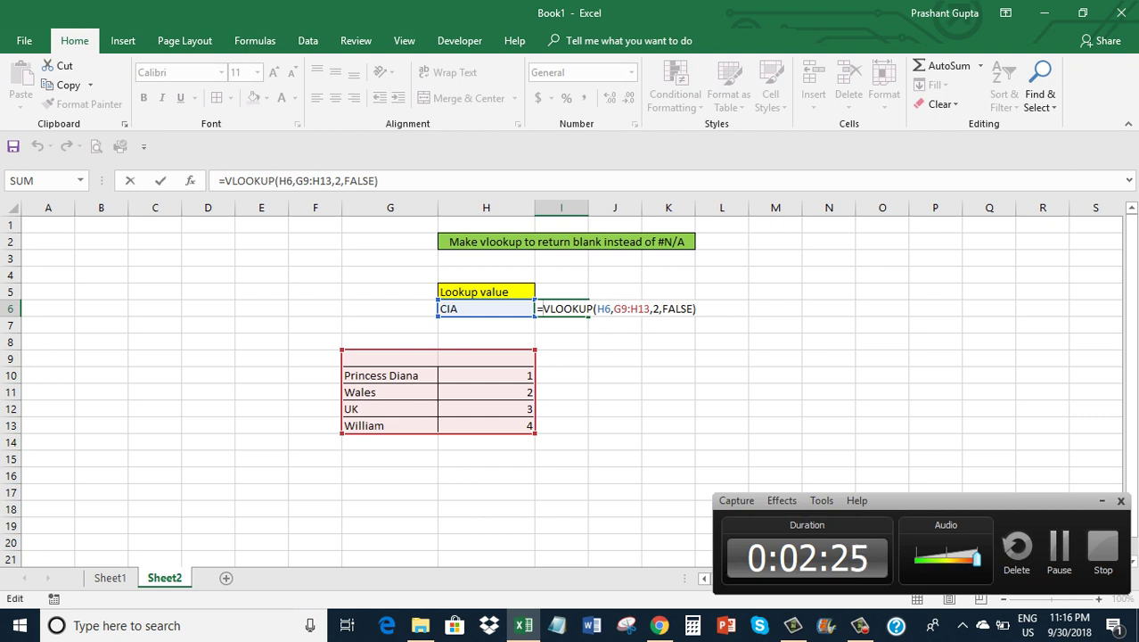
text(IFerror)
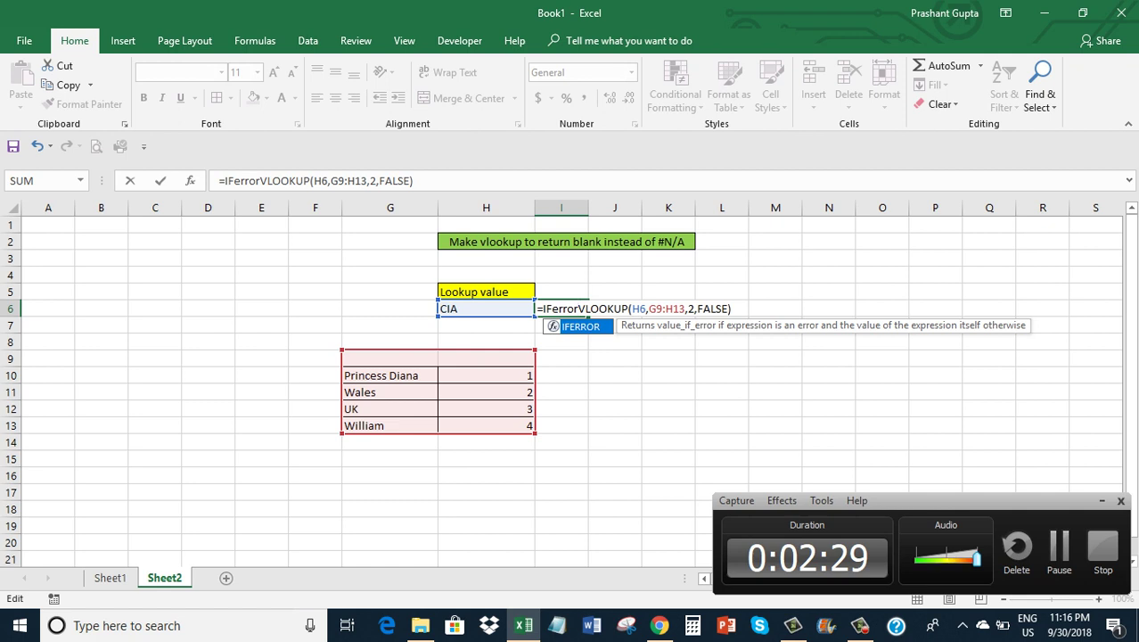
key(Tab)
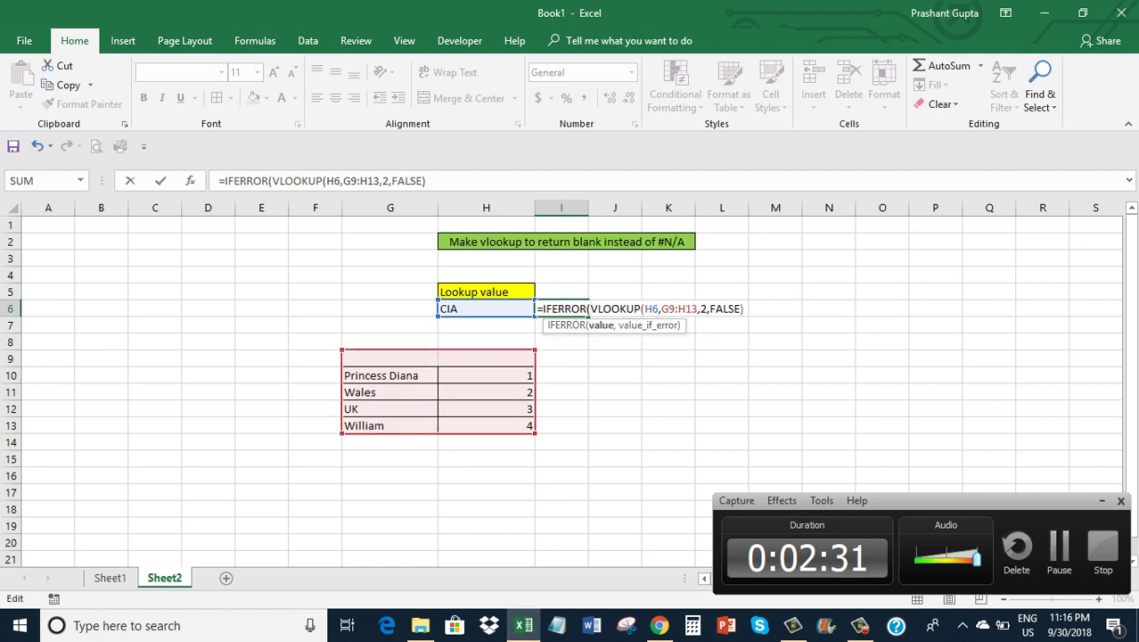
click(741, 308)
text())
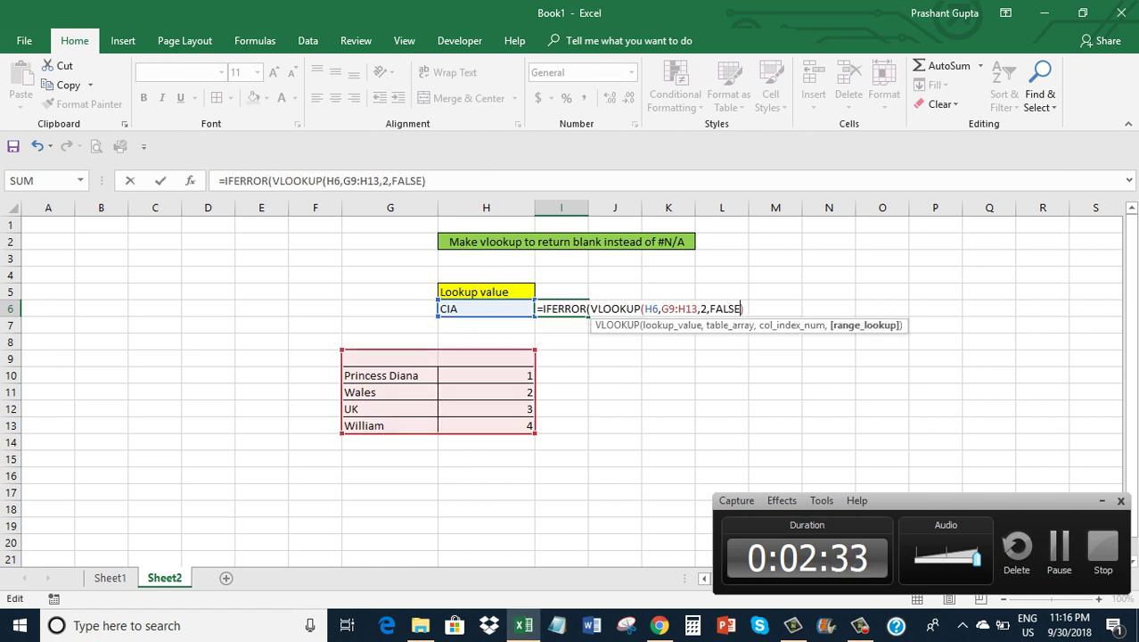
text(,)
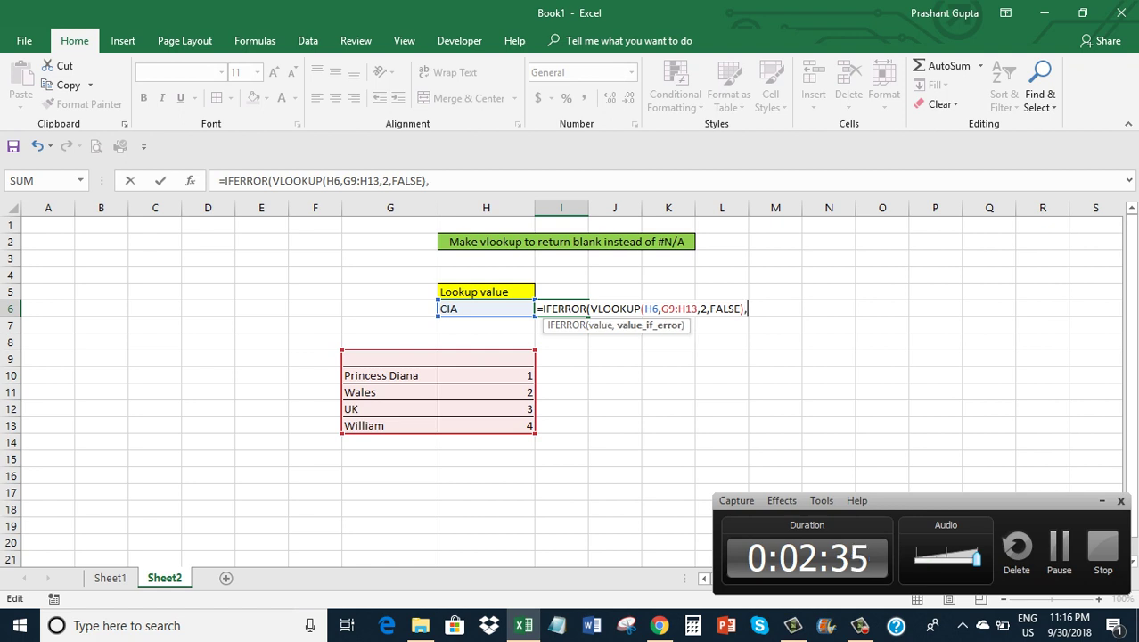
text(""))
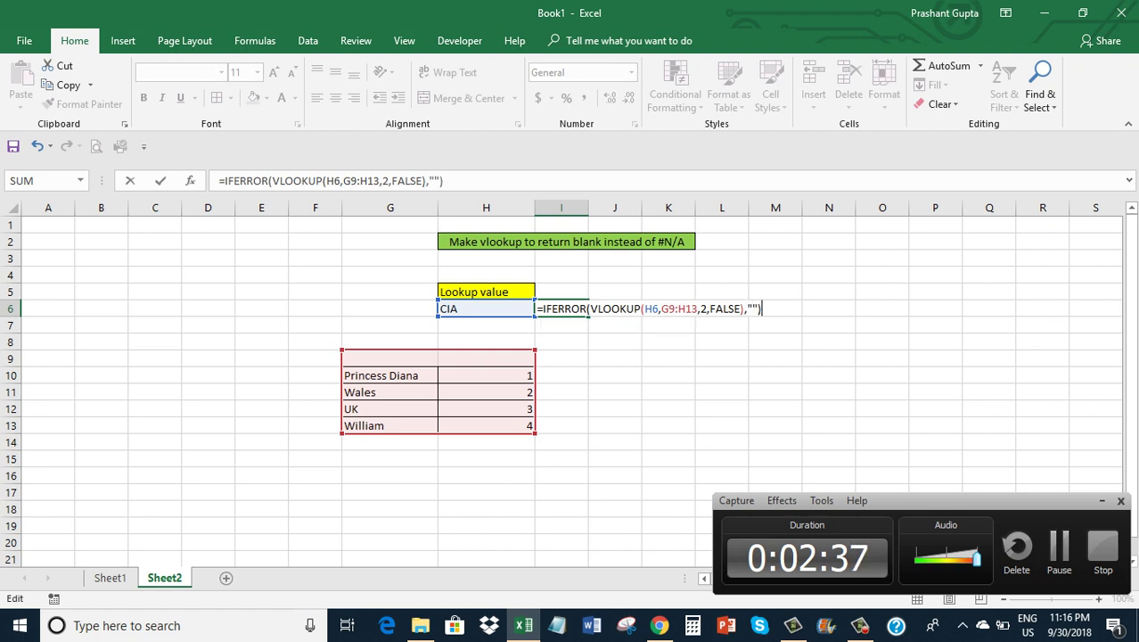
key(Return)
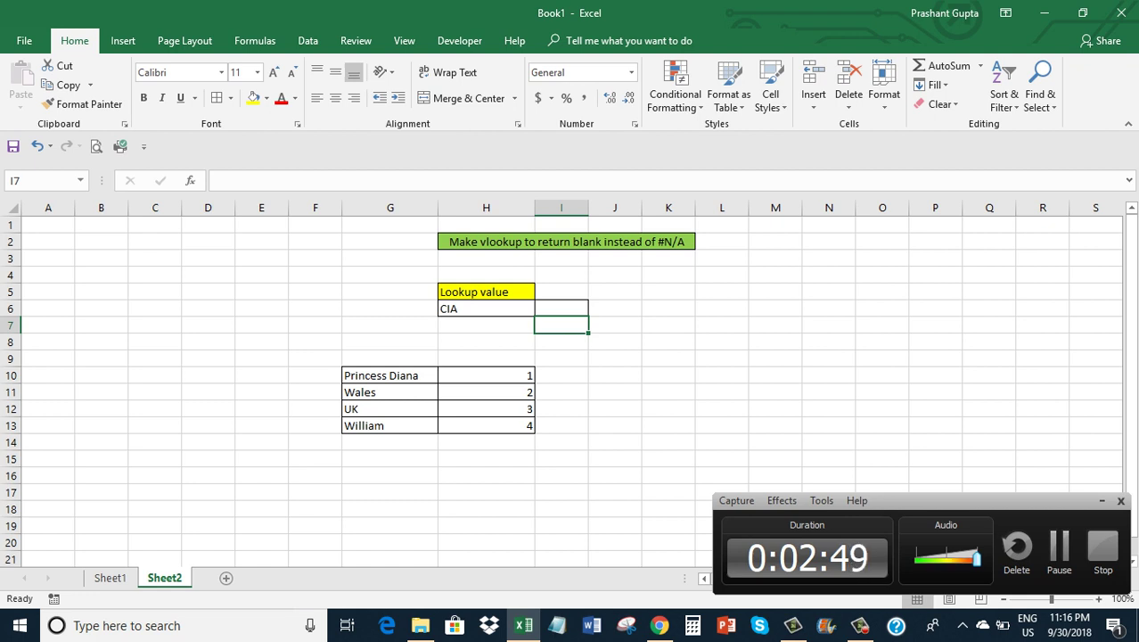
Enter Princess Diana in H6 so the IFERROR lookup in I6 returns 1.
click(486, 308)
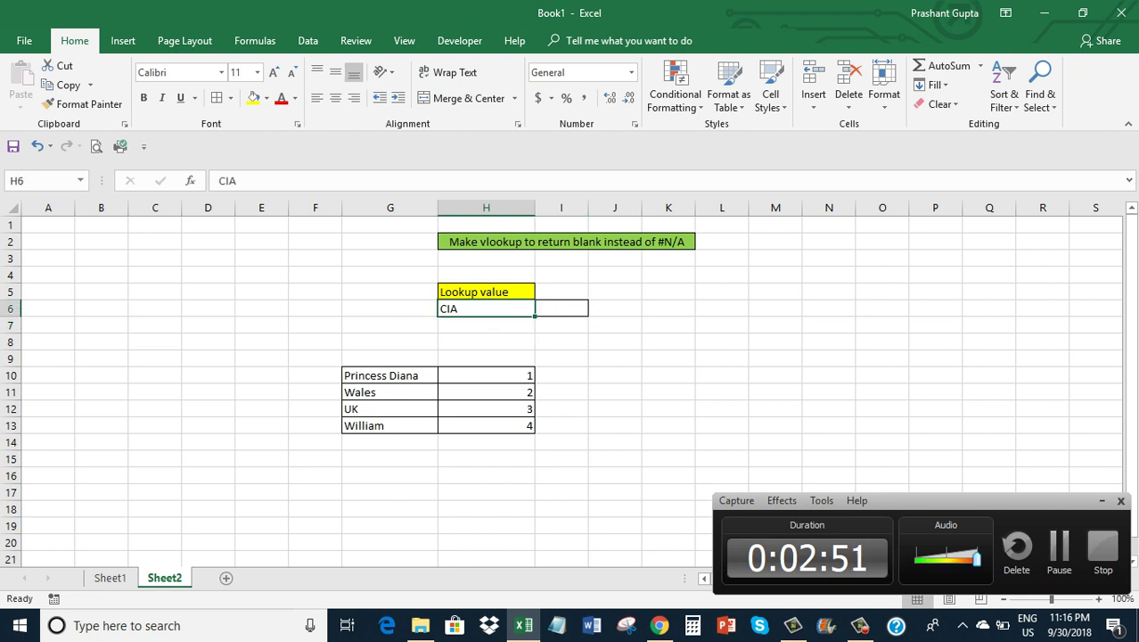
text(Princes)
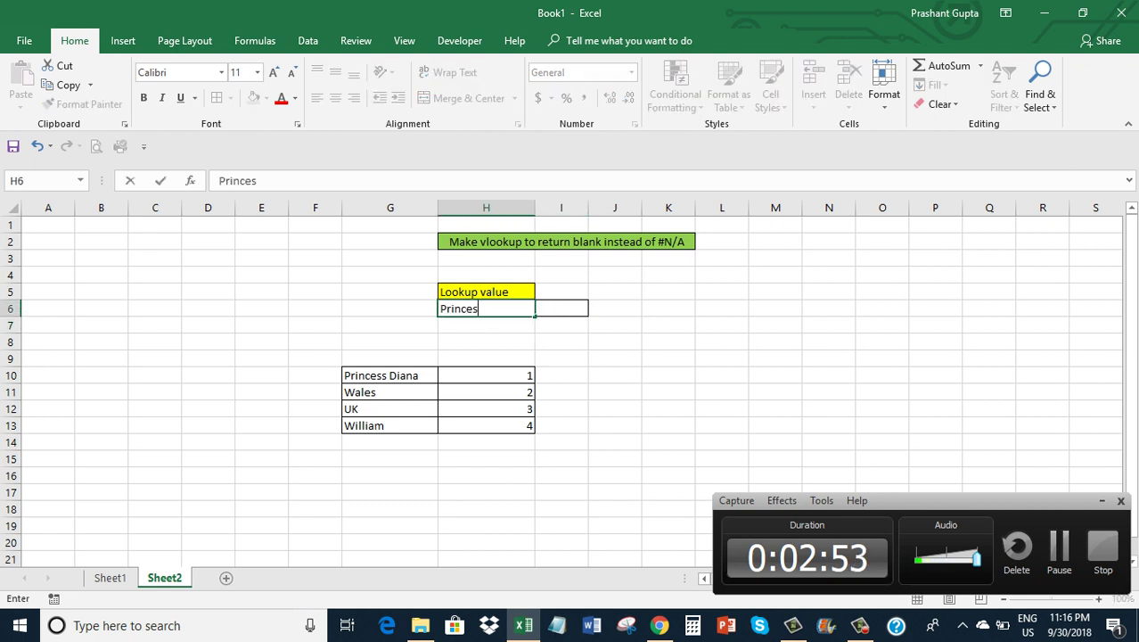
text(s Diana)
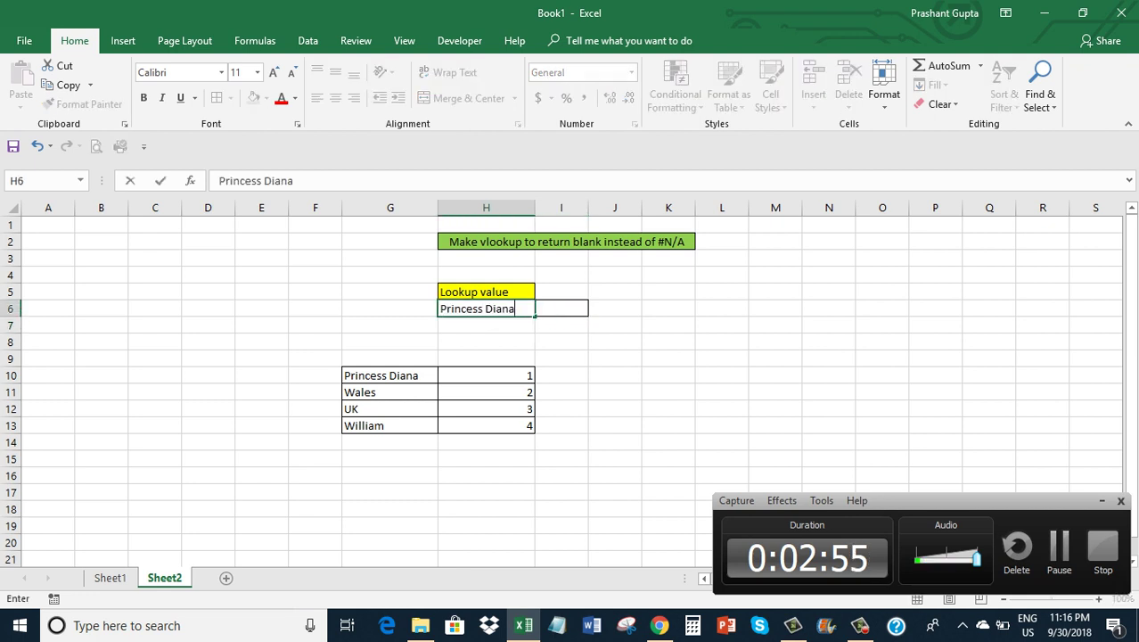
click(561, 341)
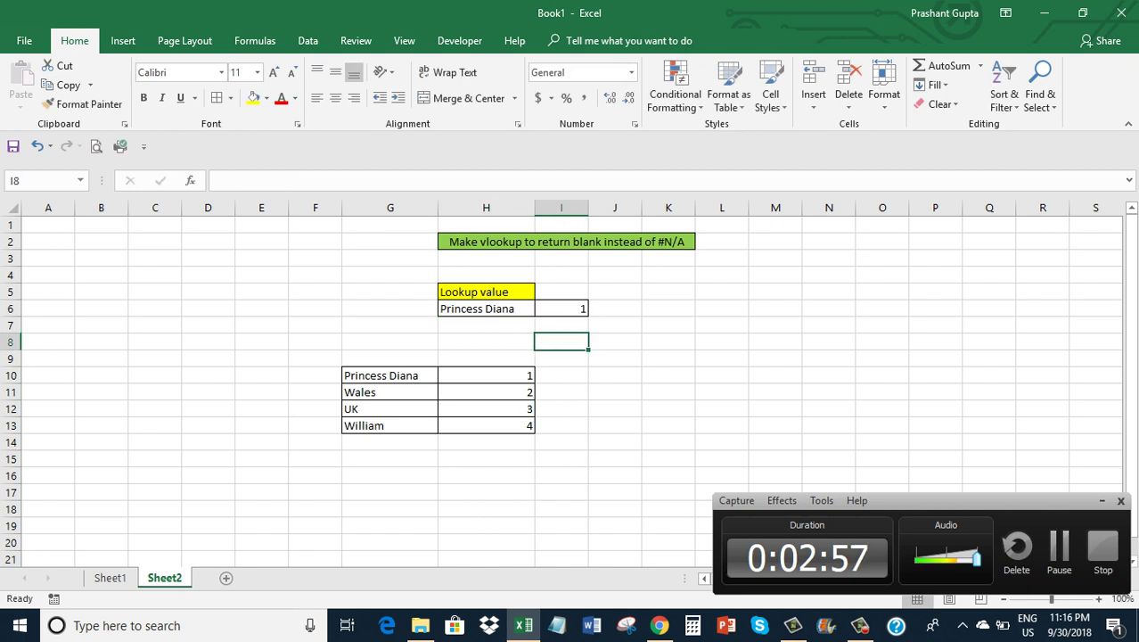